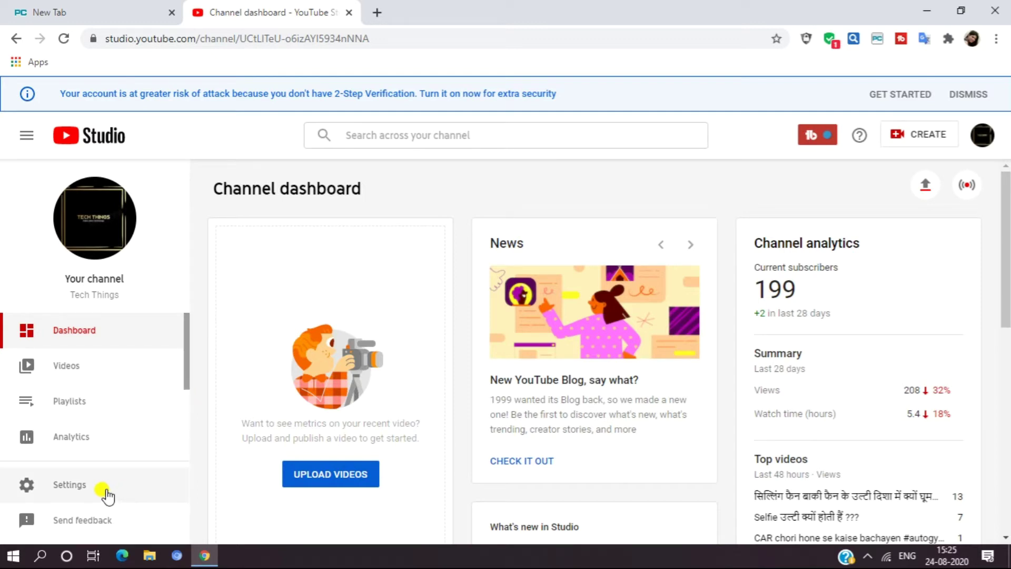
Open the channel's Permissions settings and start an invitation with the invitee's e-mail address.
{"action": "left_click", "coordinate": [126, 486]}
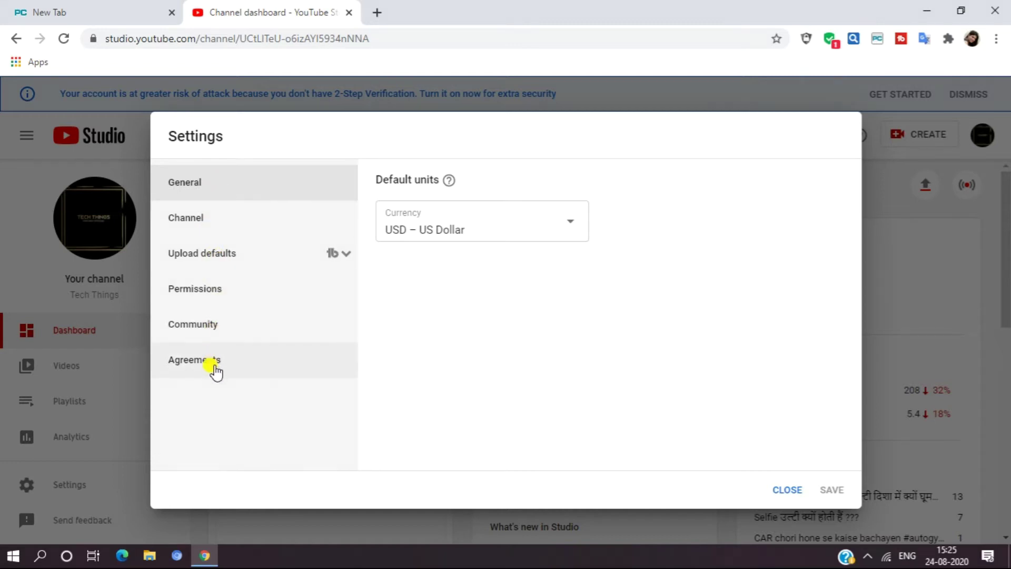
{"action": "left_click", "coordinate": [224, 298]}
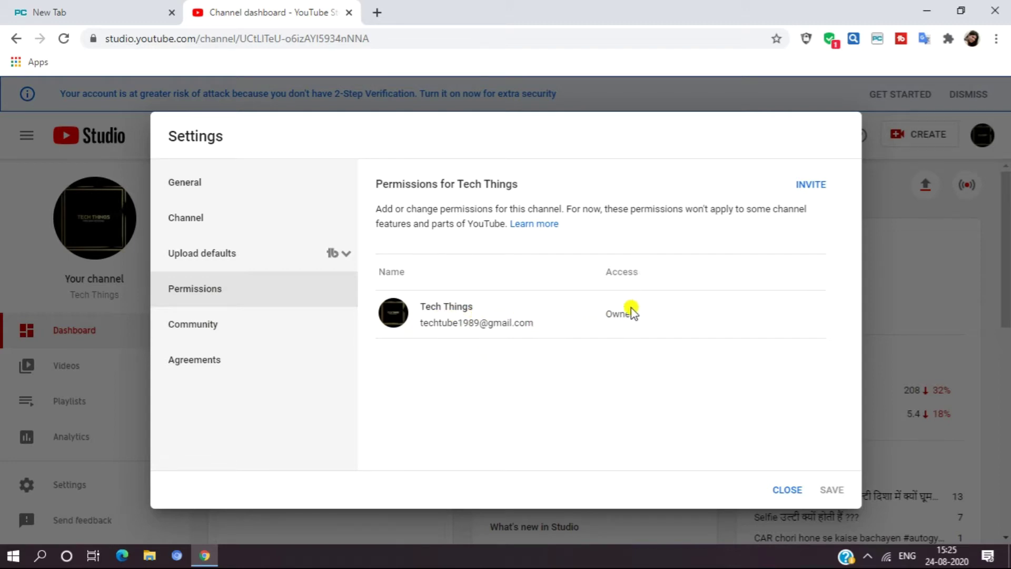
{"action": "mouse_move", "coordinate": [626, 313]}
{"action": "left_click", "coordinate": [814, 185]}
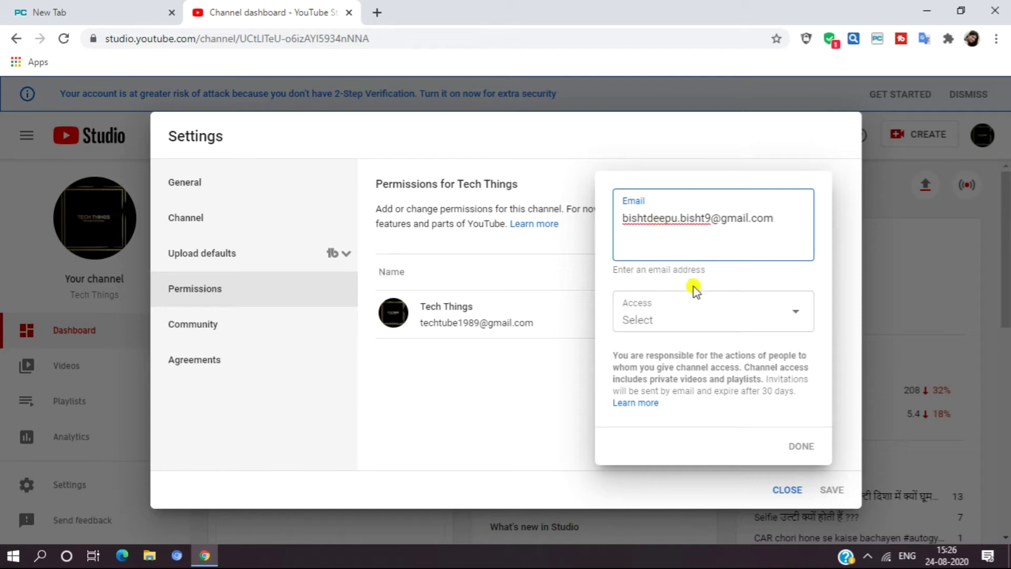
Give the invitee Manager access after reviewing the available roles, and add them to the Tech Things permissions list.
{"action": "left_click", "coordinate": [796, 318]}
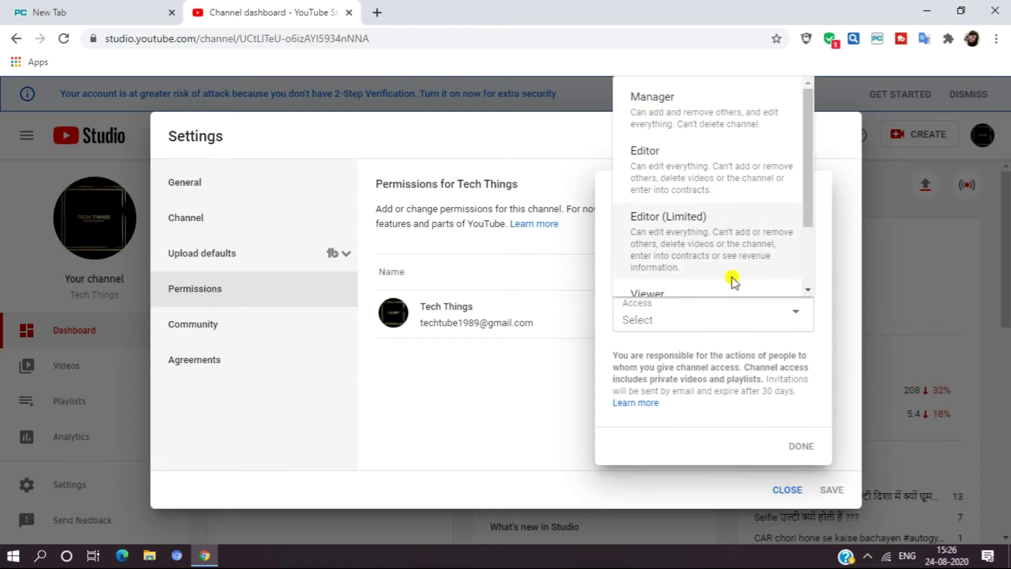
{"action": "left_click_drag", "start_coordinate": [807, 219], "coordinate": [810, 276]}
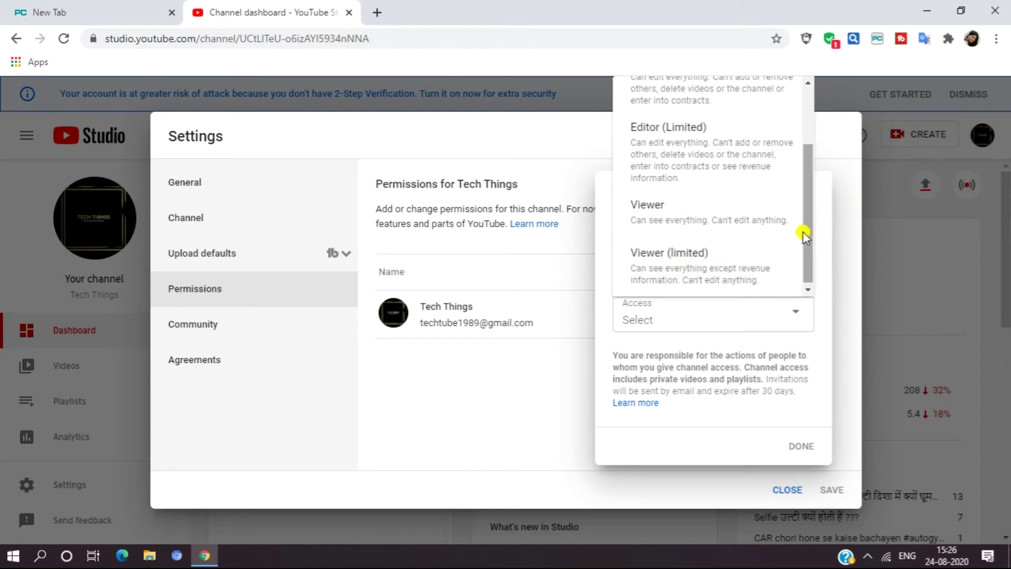
{"action": "left_click_drag", "start_coordinate": [809, 221], "coordinate": [809, 168]}
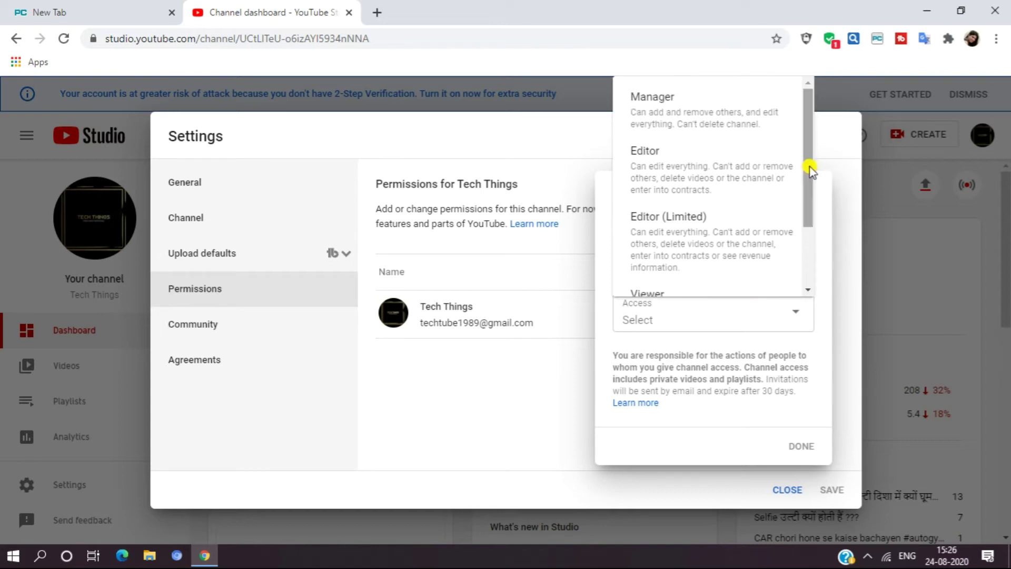
{"action": "left_click", "coordinate": [708, 112]}
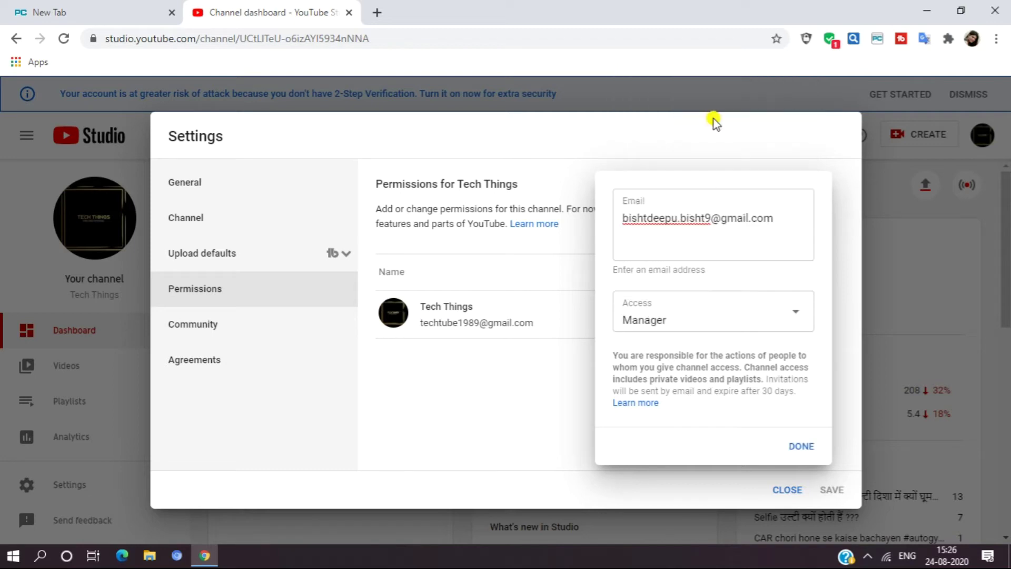
{"action": "left_click", "coordinate": [802, 449]}
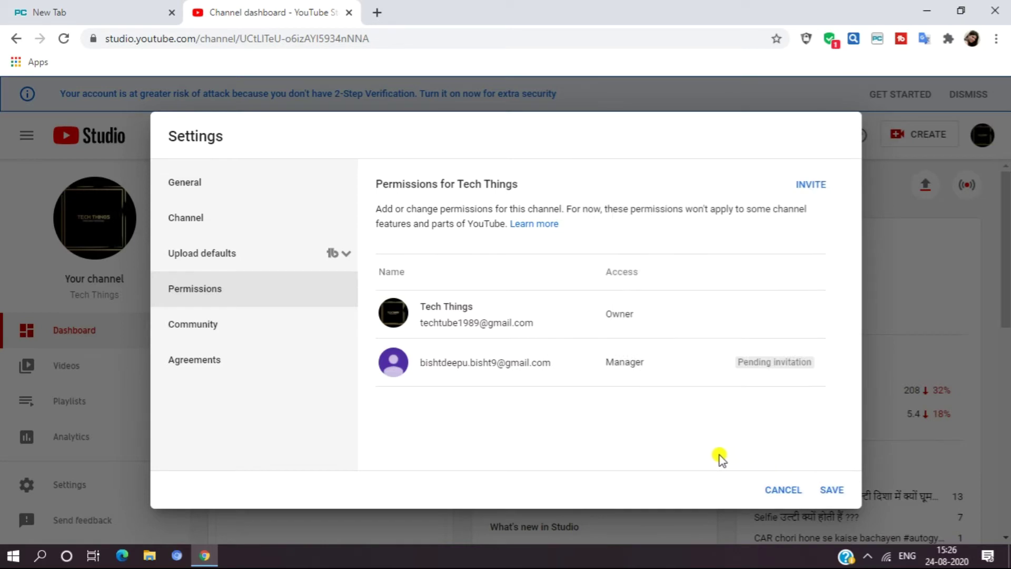
Check the pending invitation's e-mail address and status, and save the channel permissions.
{"action": "left_click_drag", "start_coordinate": [734, 362], "coordinate": [797, 362]}
{"action": "left_click", "coordinate": [820, 368]}
{"action": "left_click_drag", "start_coordinate": [551, 362], "coordinate": [424, 378]}
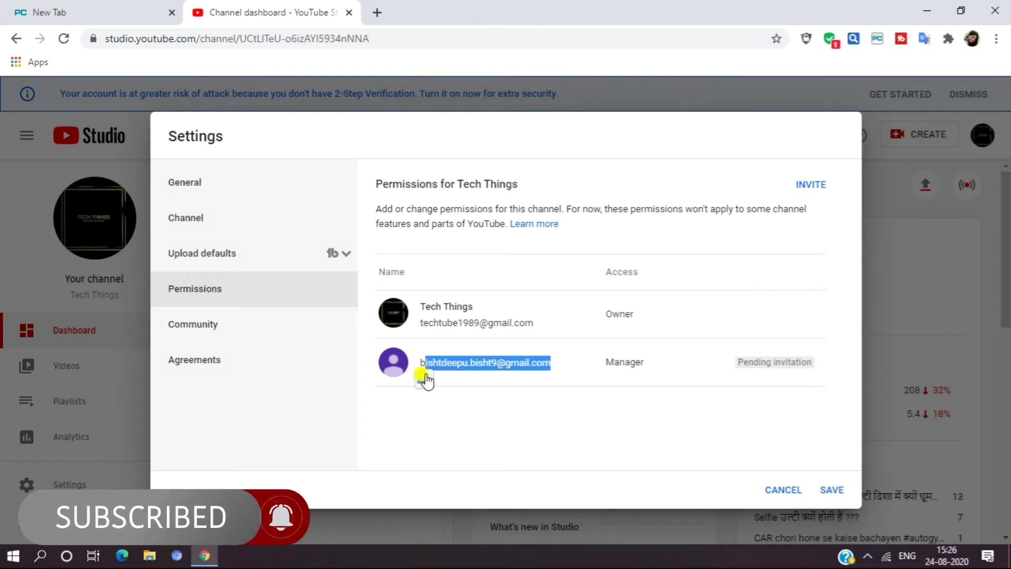
{"action": "left_click", "coordinate": [578, 430]}
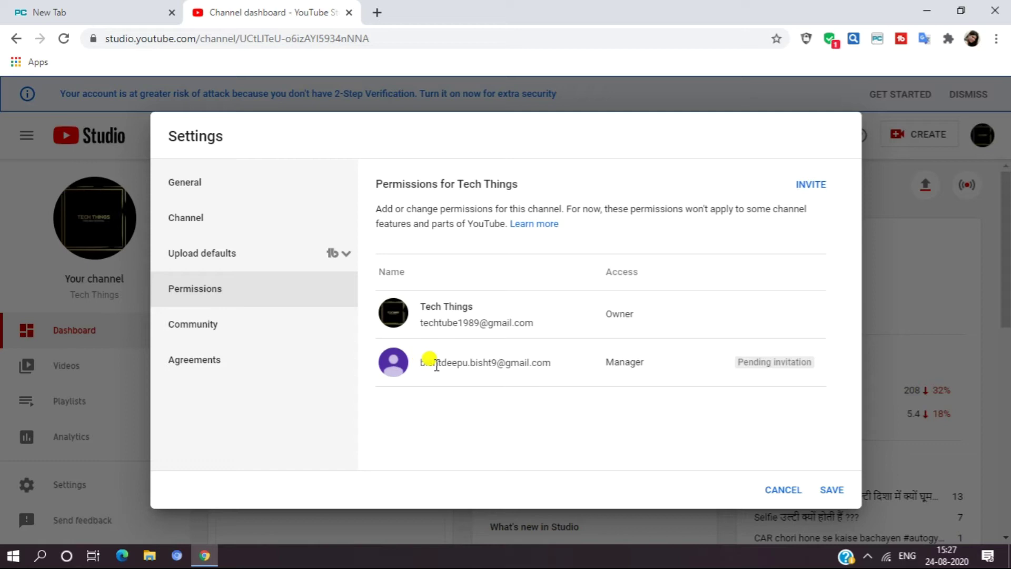
{"action": "left_click", "coordinate": [834, 493]}
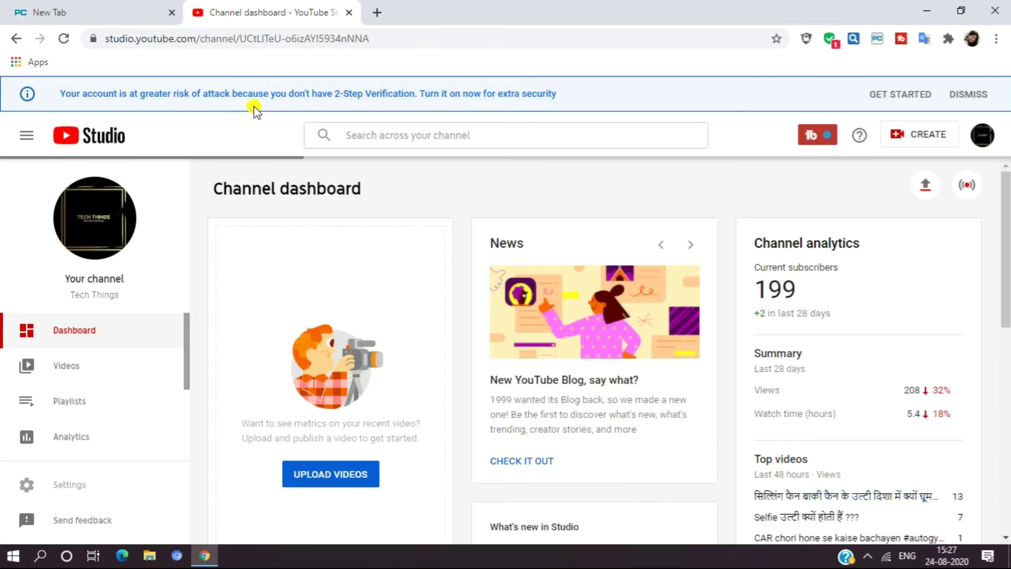
Switch to Gmail and open the inbox of the invited account.
{"action": "left_click", "coordinate": [103, 11]}
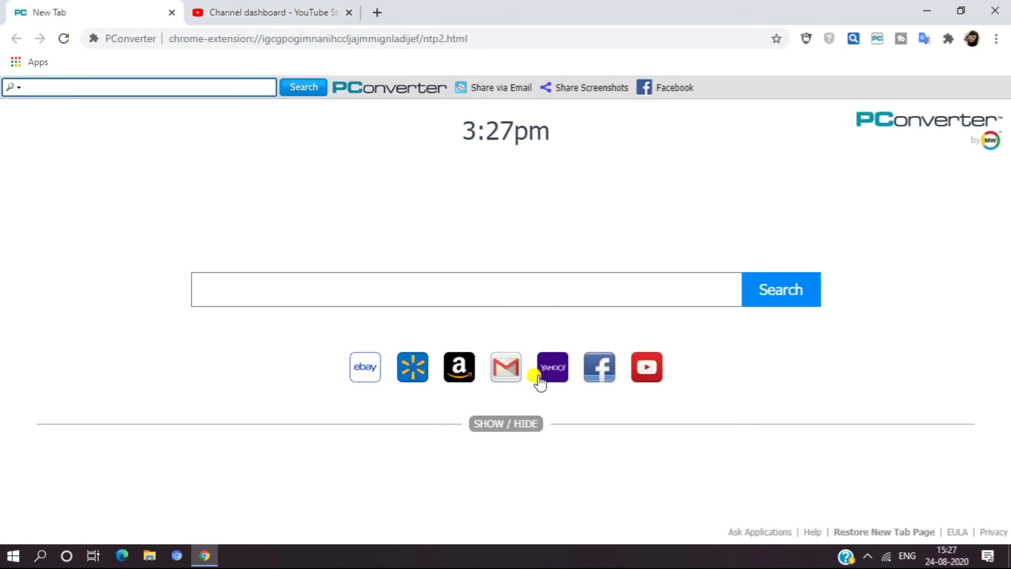
{"action": "left_click", "coordinate": [504, 369]}
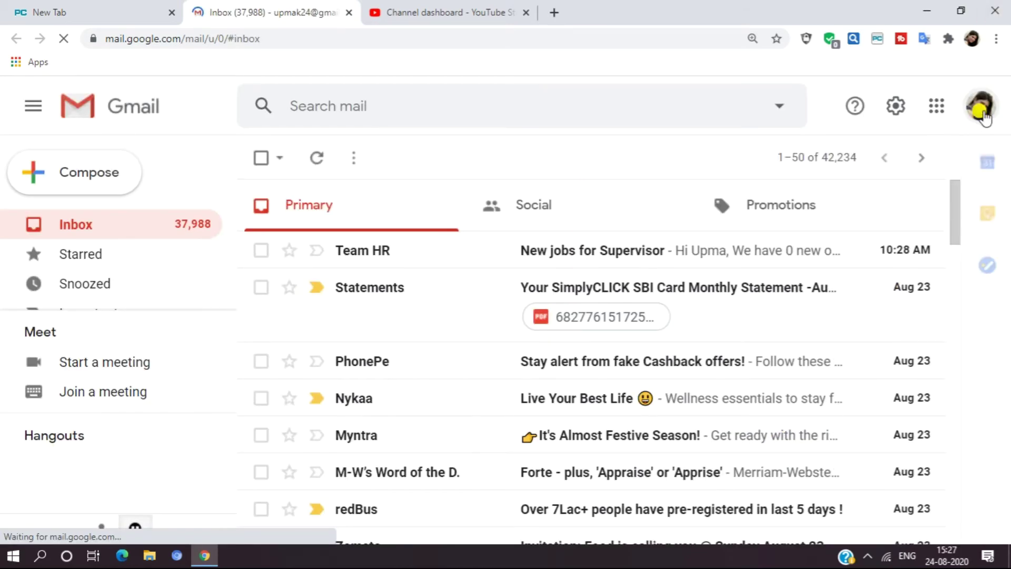
{"action": "left_click", "coordinate": [981, 112]}
{"action": "left_click_drag", "start_coordinate": [995, 266], "coordinate": [1002, 352]}
{"action": "scroll", "coordinate": [823, 357], "scroll_direction": "down", "scroll_amount": 1}
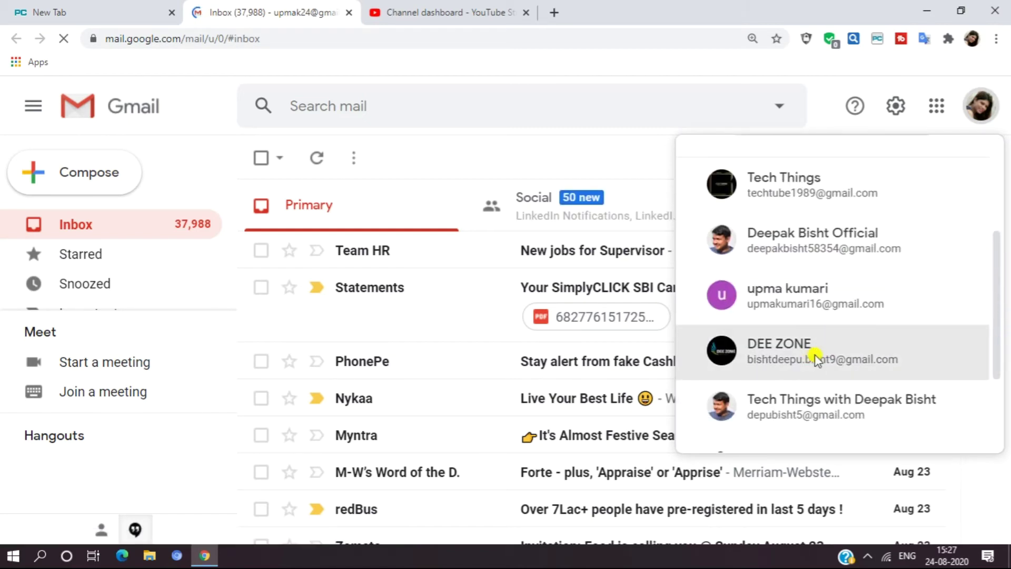
{"action": "left_click", "coordinate": [817, 354]}
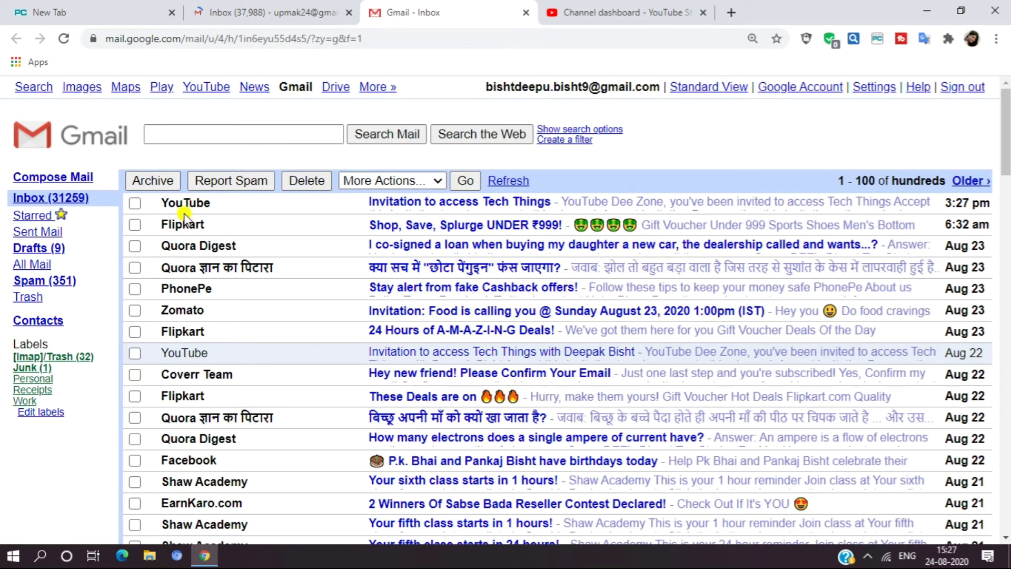
Accept the invitation to access Tech Things from the newest YouTube e-mail and go to the channel.
{"action": "left_click", "coordinate": [406, 208]}
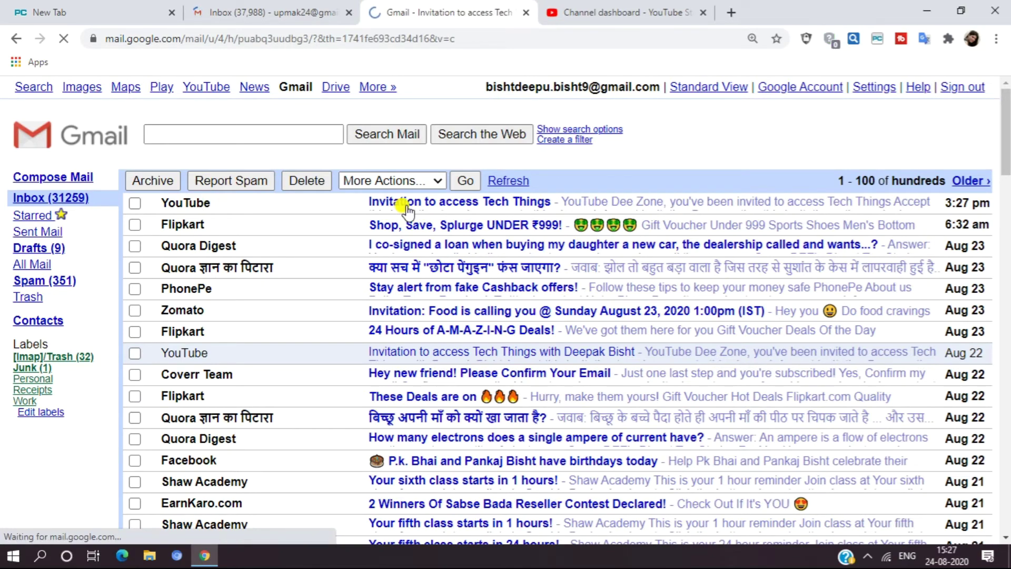
{"action": "left_click_drag", "start_coordinate": [1007, 211], "coordinate": [1007, 303]}
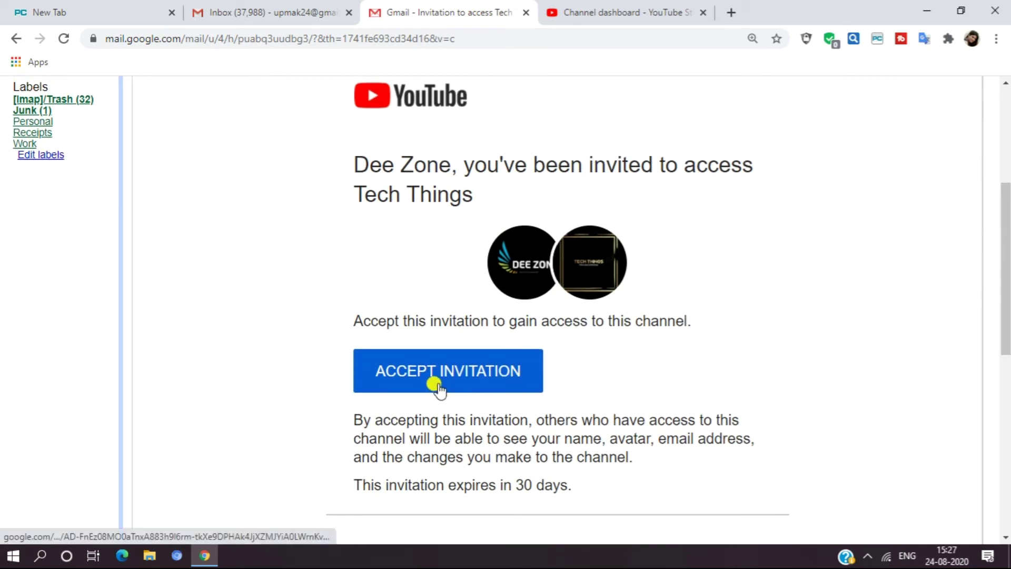
{"action": "left_click", "coordinate": [449, 369]}
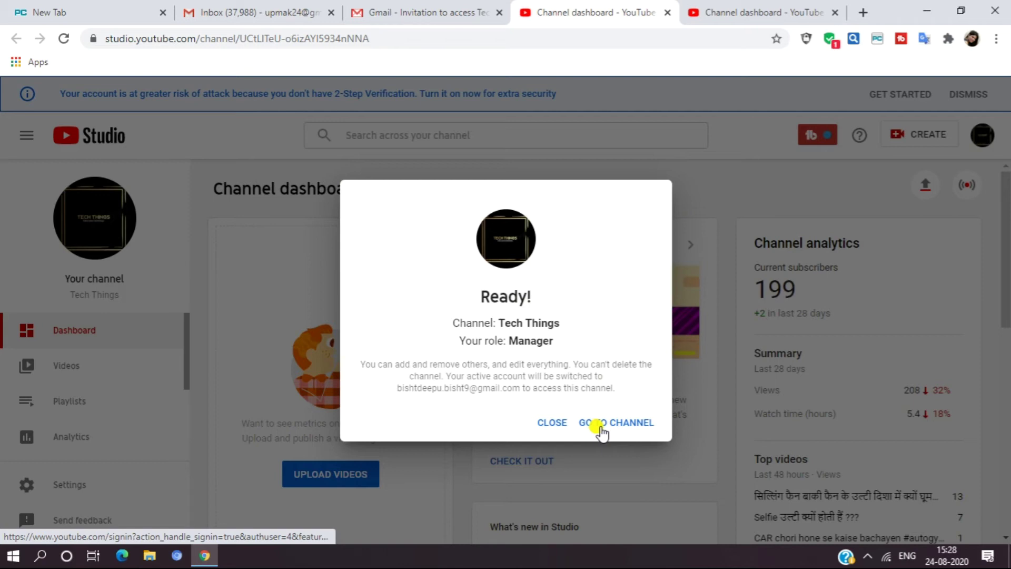
{"action": "left_click", "coordinate": [605, 425]}
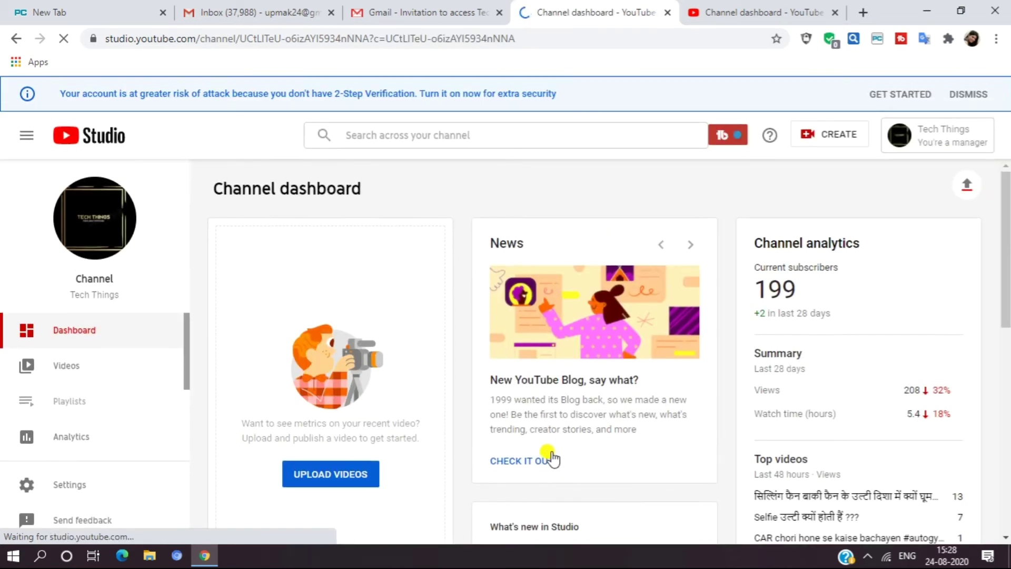
Close the manager's channel dashboard and open the Permissions settings from the owner's YouTube Studio dashboard.
{"action": "left_click", "coordinate": [667, 13]}
{"action": "left_click", "coordinate": [575, 11]}
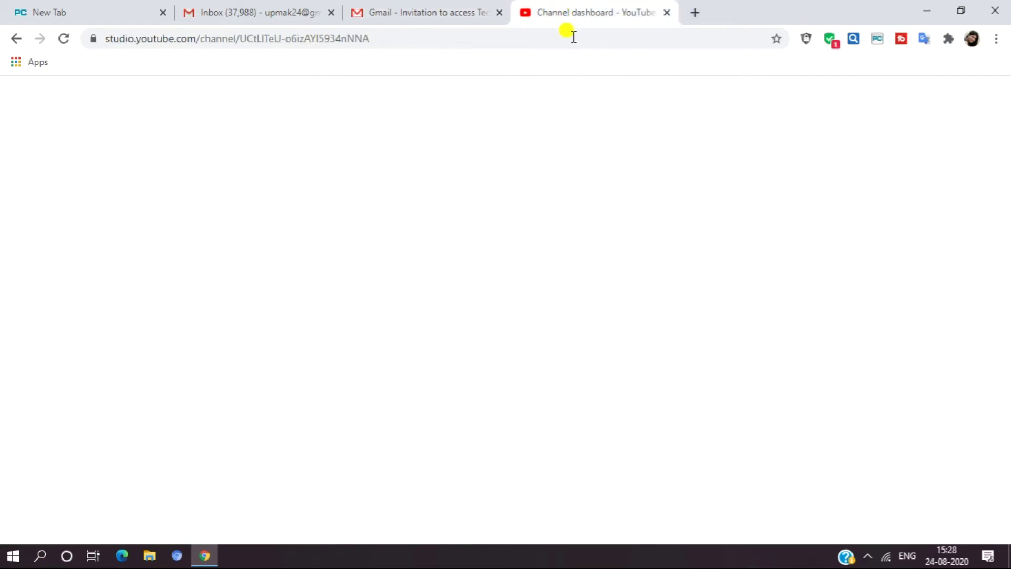
{"action": "left_click", "coordinate": [76, 479]}
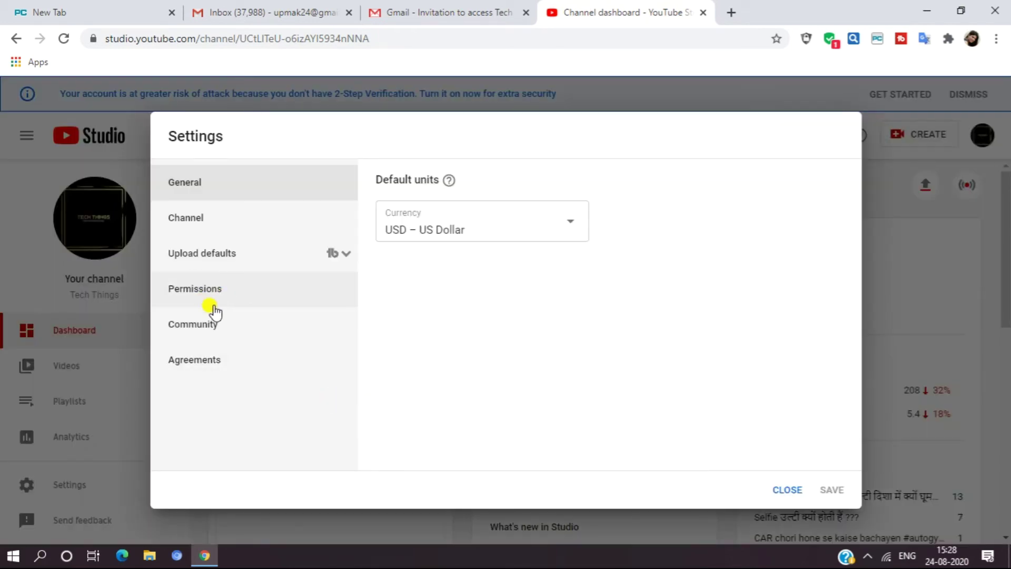
{"action": "left_click", "coordinate": [230, 299]}
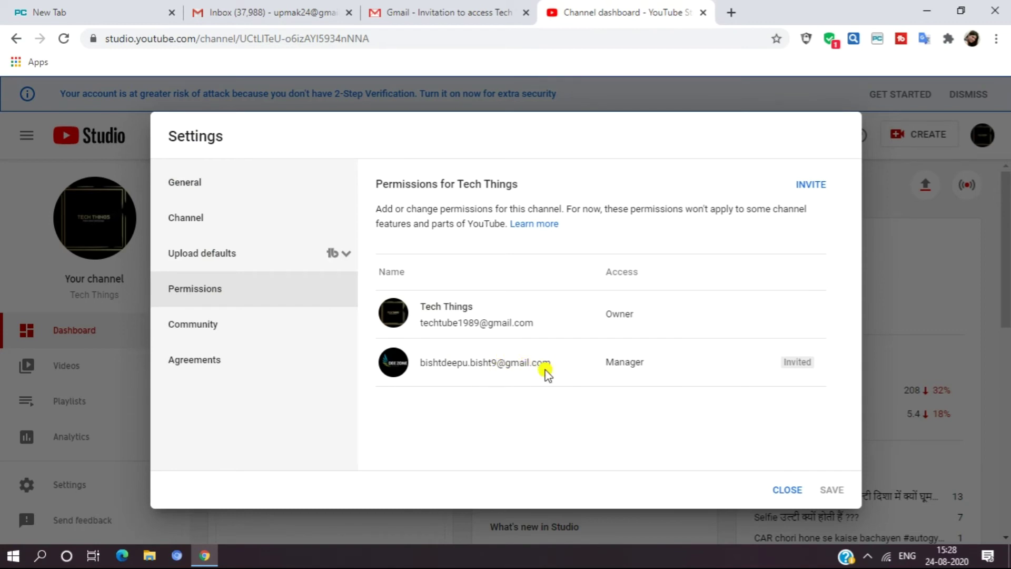
Review the access options for the invited manager, including Remove access, and close the settings without changing the role.
{"action": "mouse_move", "coordinate": [653, 378]}
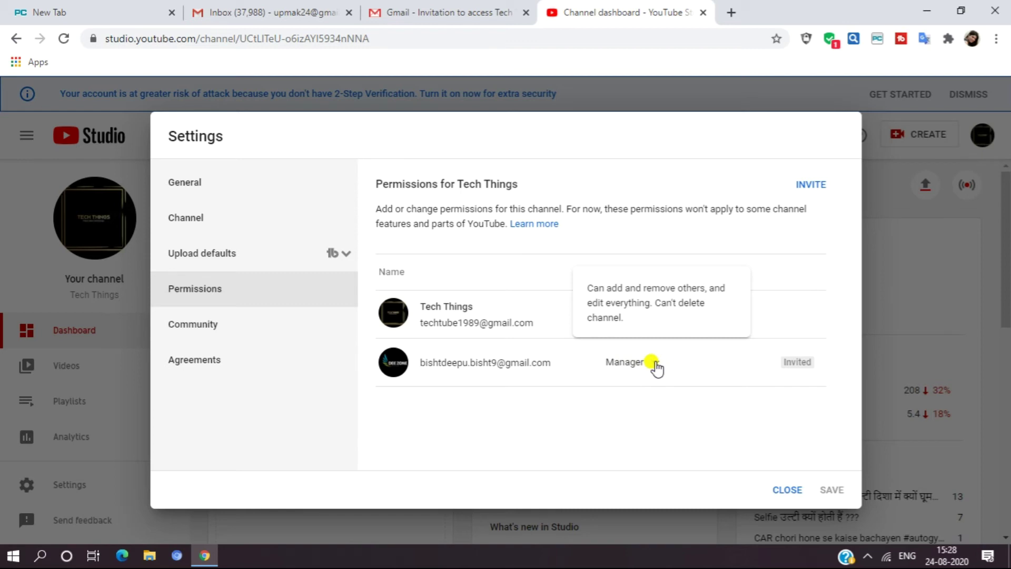
{"action": "left_click", "coordinate": [655, 364]}
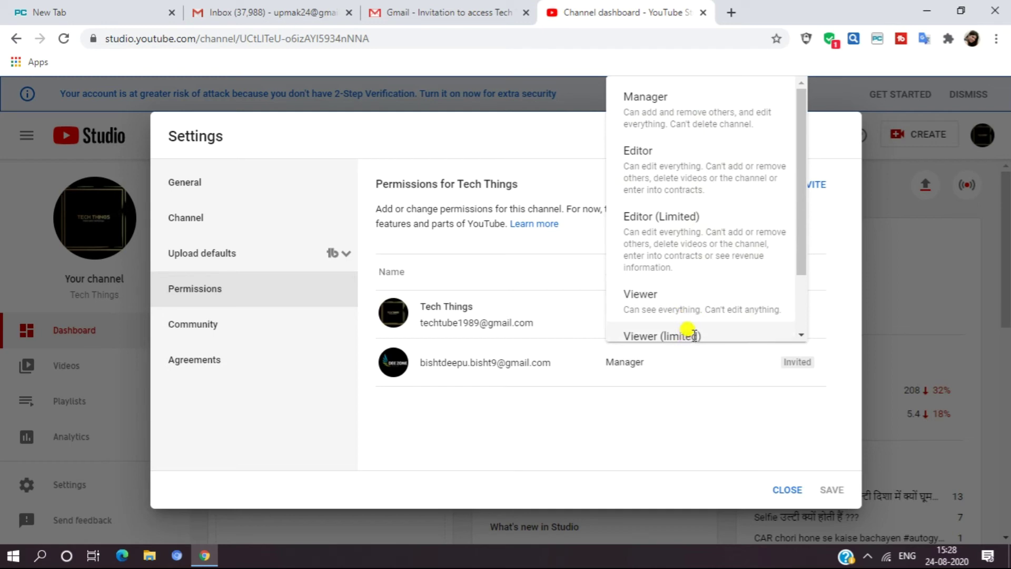
{"action": "left_click_drag", "start_coordinate": [797, 258], "coordinate": [801, 331]}
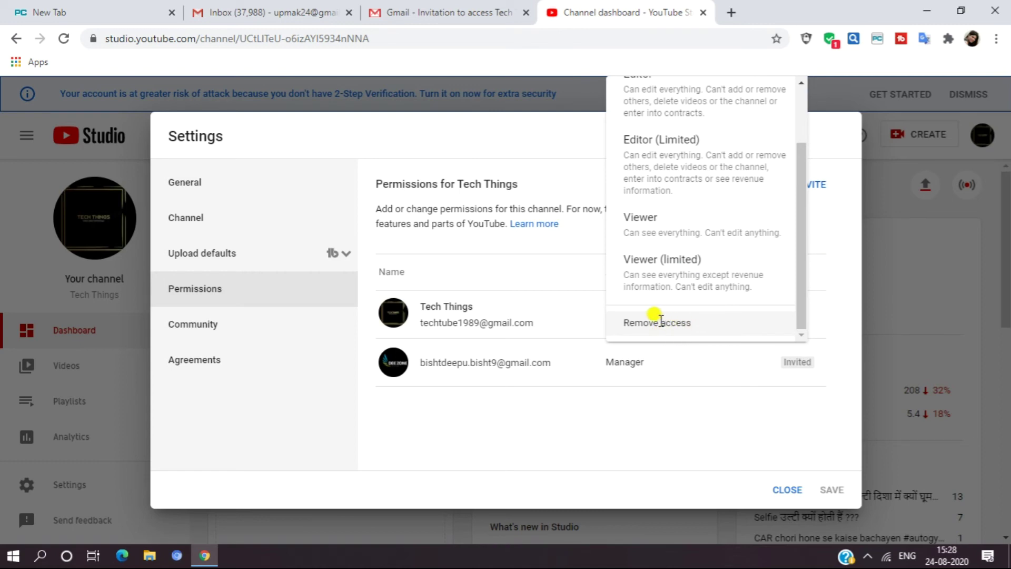
{"action": "left_click", "coordinate": [547, 375]}
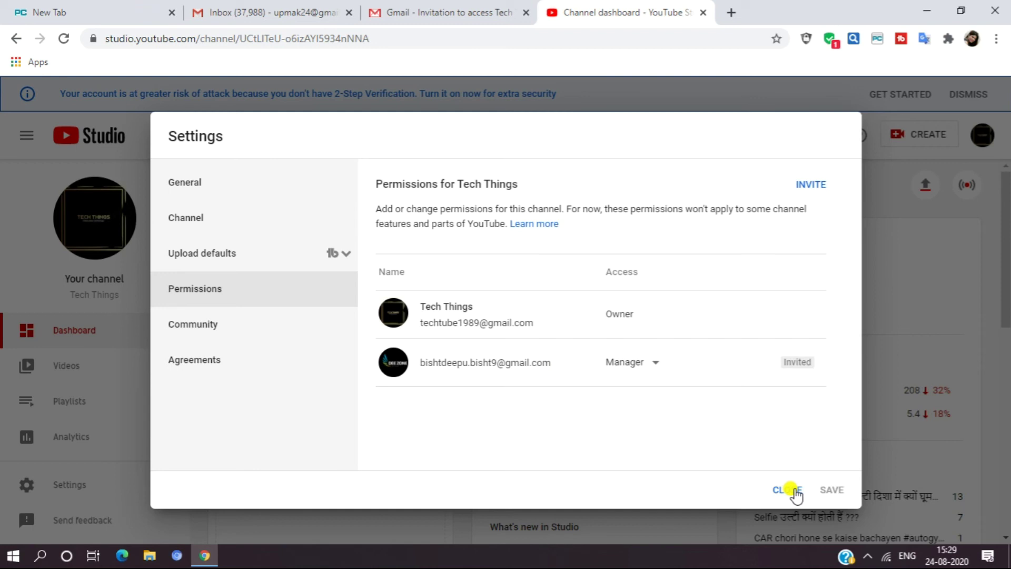
{"action": "left_click", "coordinate": [788, 490]}
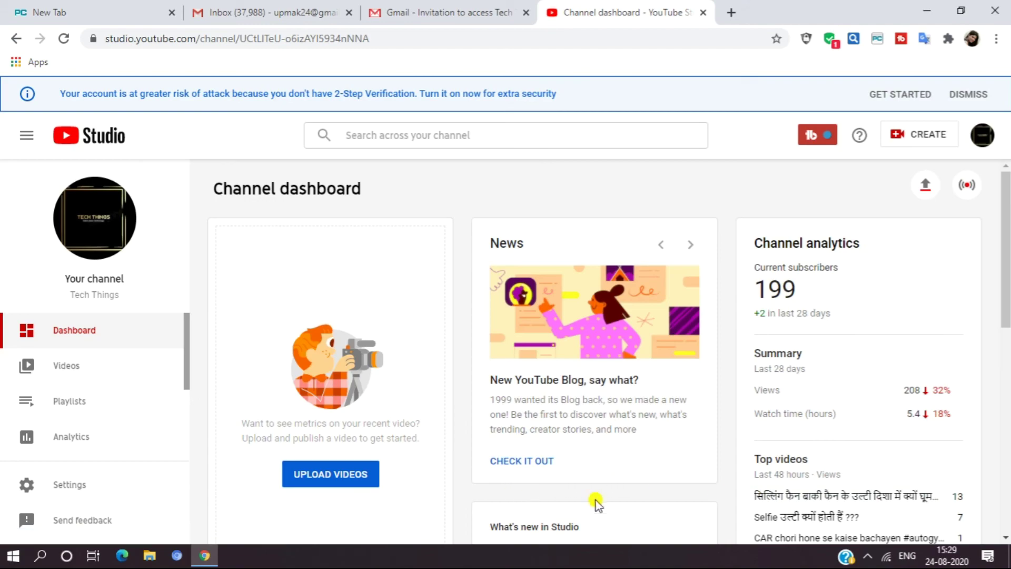